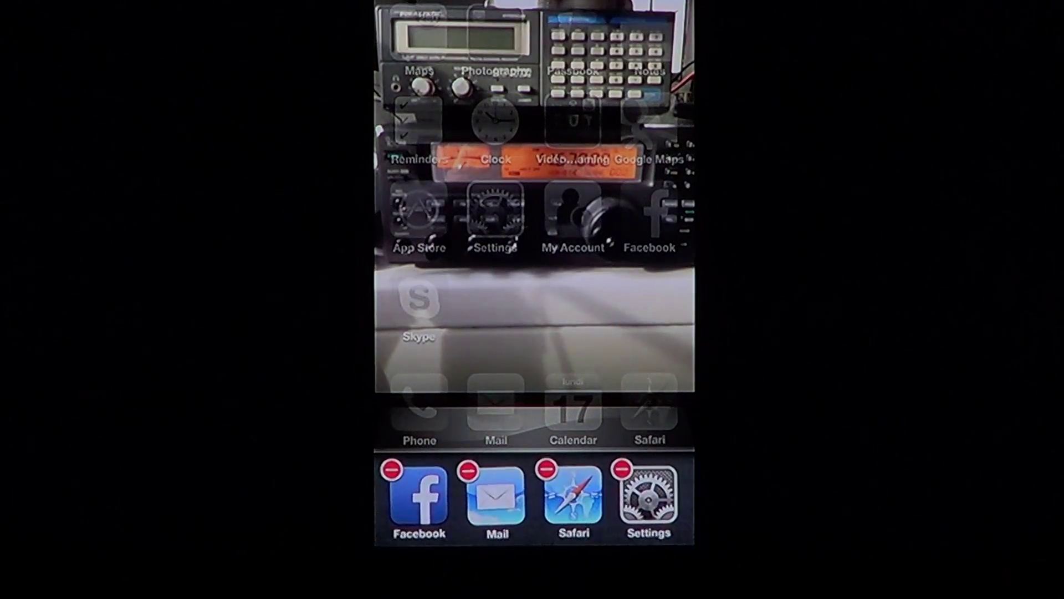
key(Home)
key(Home)
key(Home)
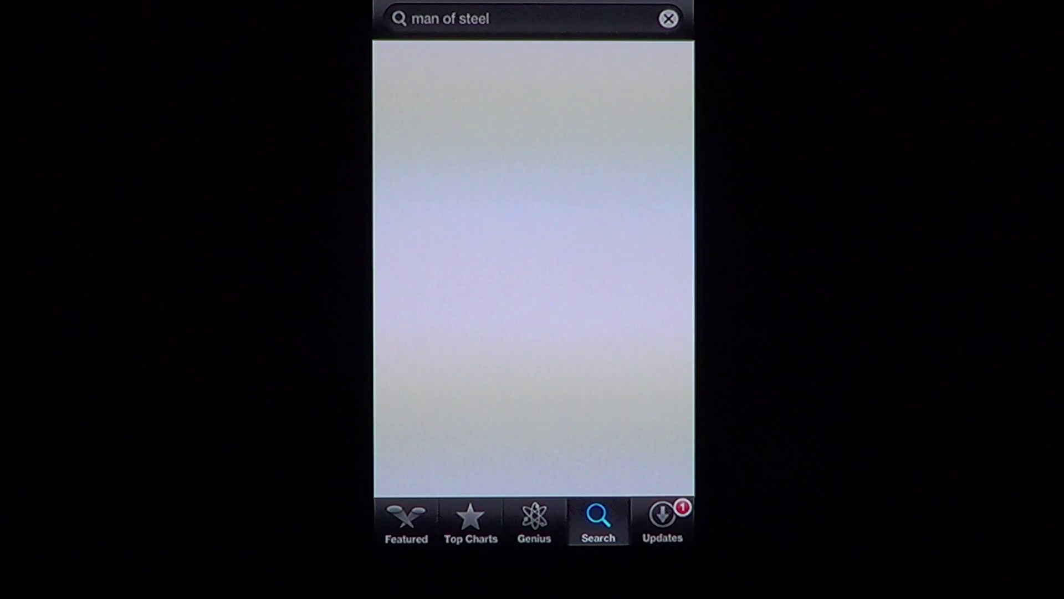
click(471, 523)
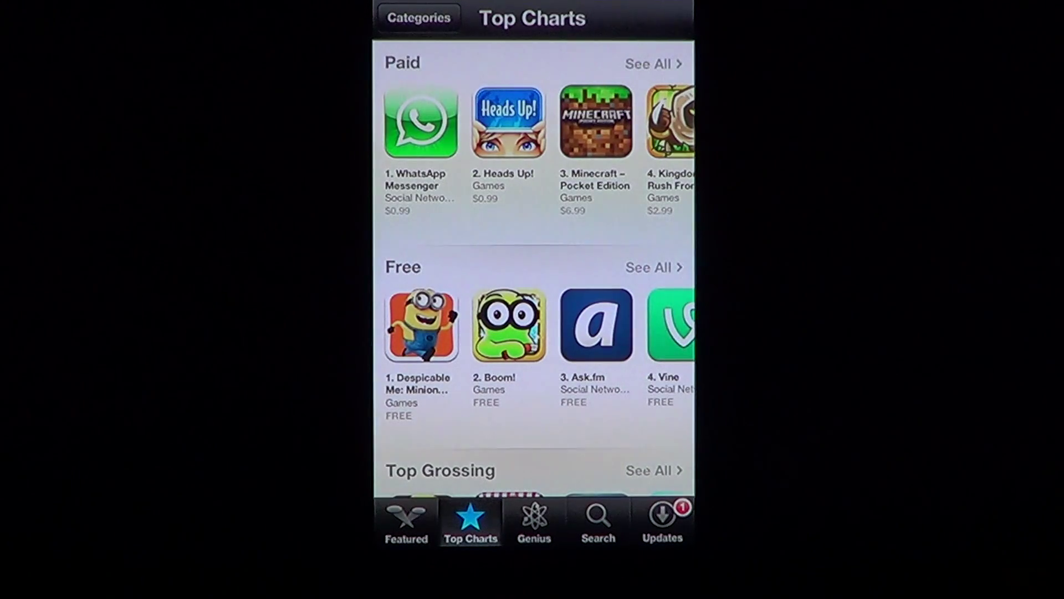
key(super)
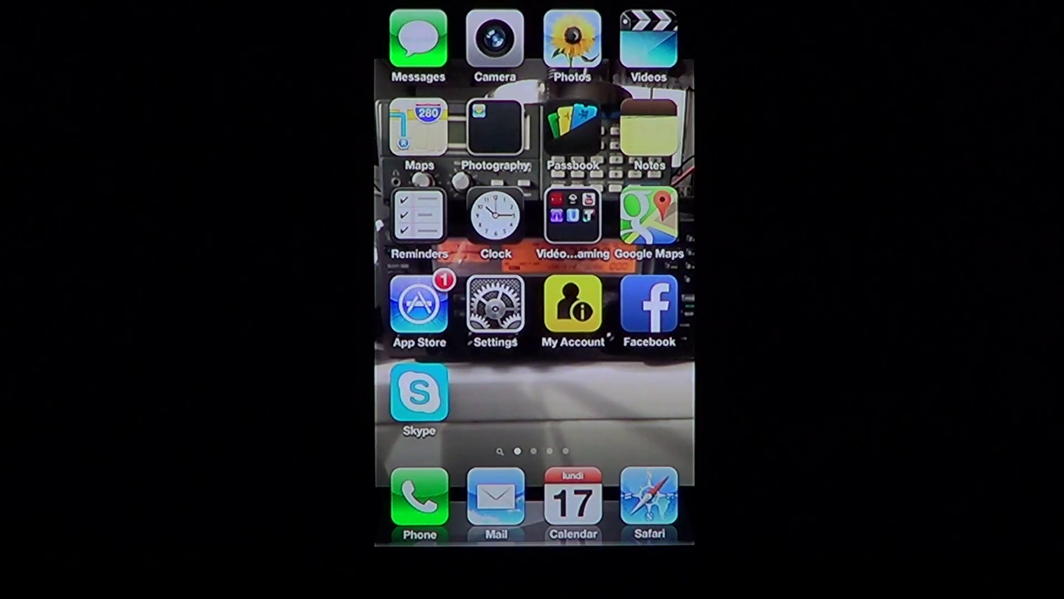
click(497, 218)
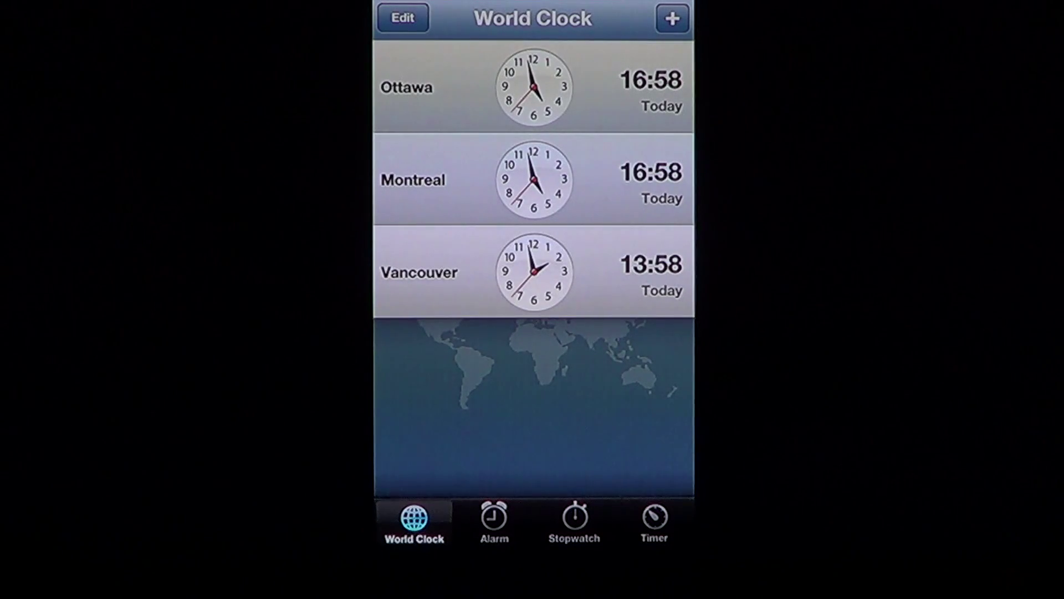
key(super)
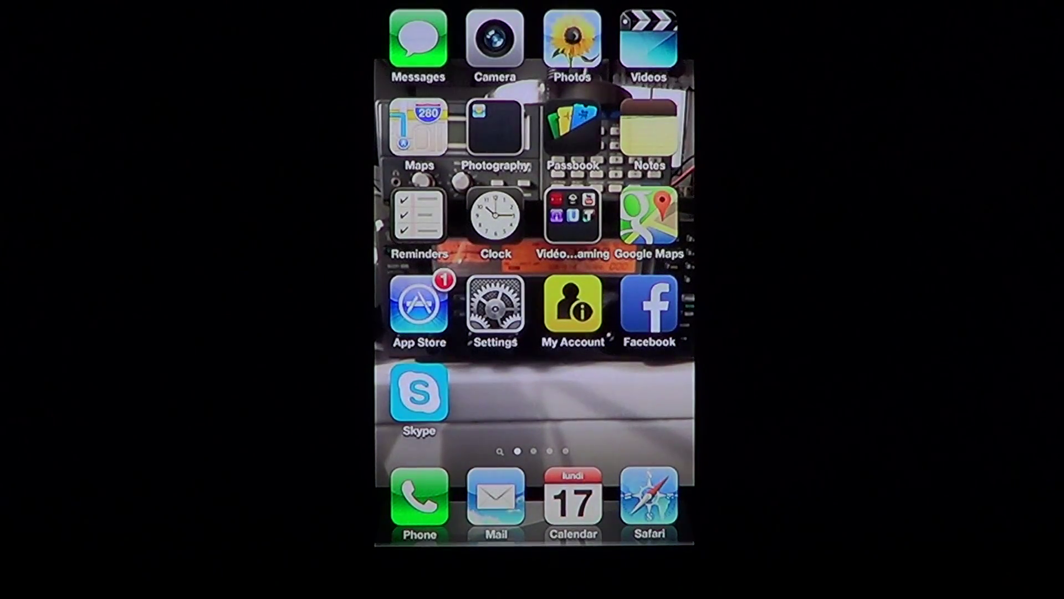
drag(632, 333, 433, 333)
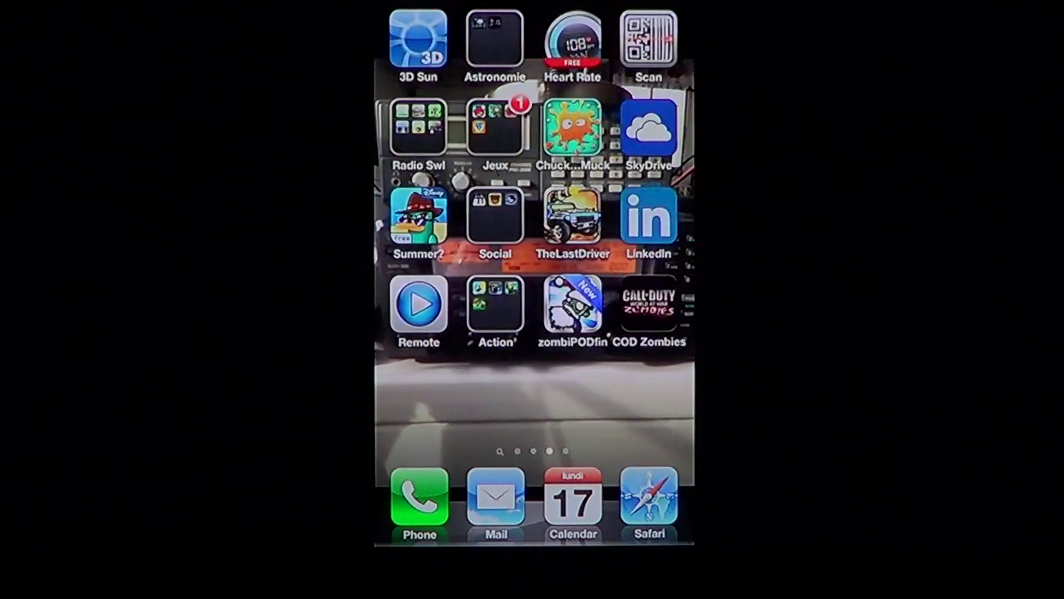
mouse_move(632, 333)
mouse_down()
mouse_move(432, 333)
mouse_move(632, 333)
mouse_up()
drag(433, 333, 632, 332)
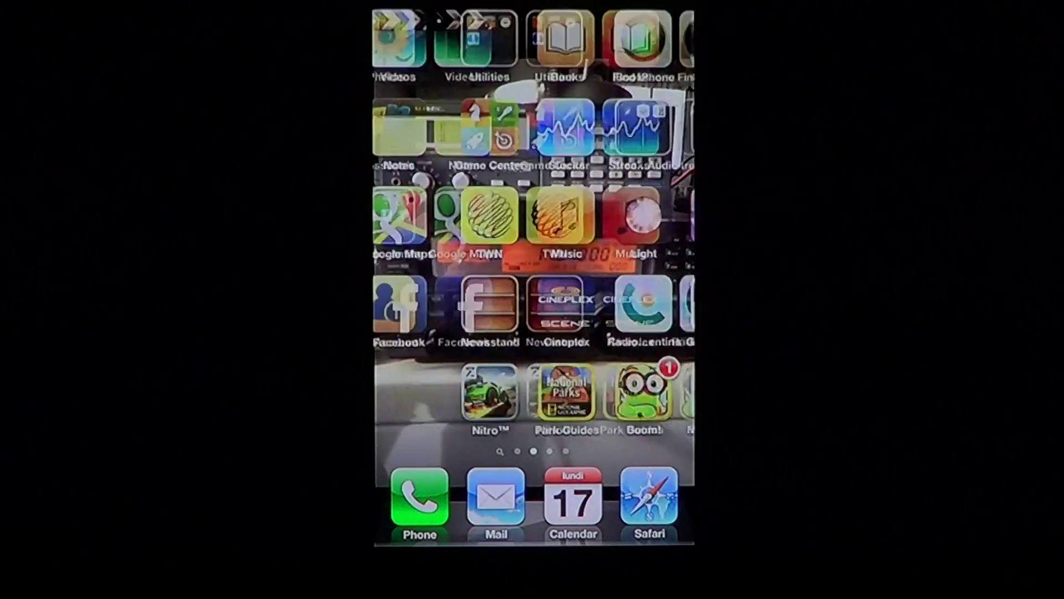
drag(432, 333, 632, 333)
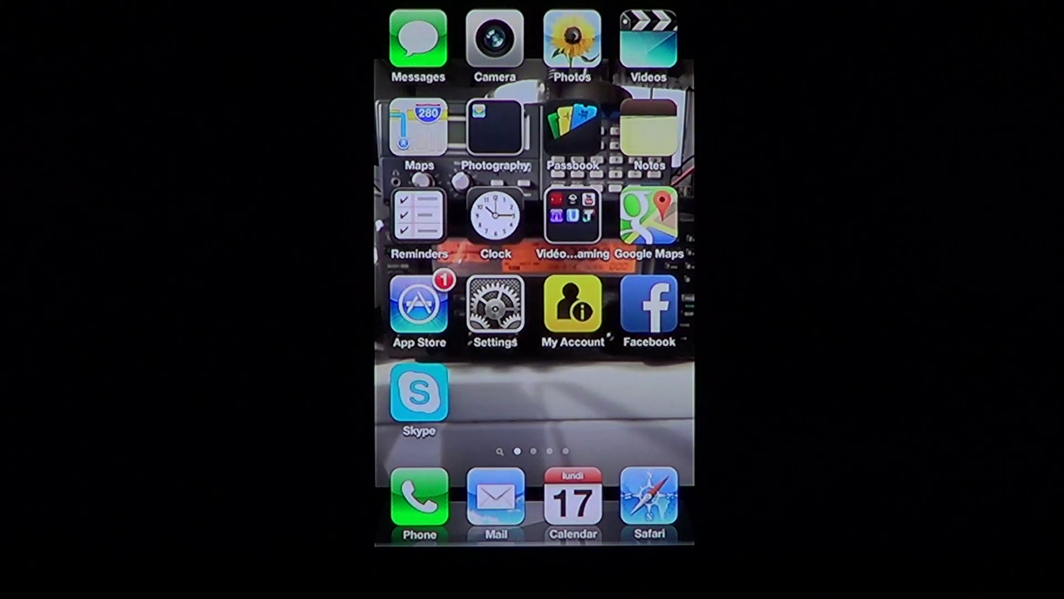
mouse_move(632, 249)
mouse_down()
mouse_move(433, 250)
mouse_move(649, 250)
mouse_up()
drag(632, 250, 466, 249)
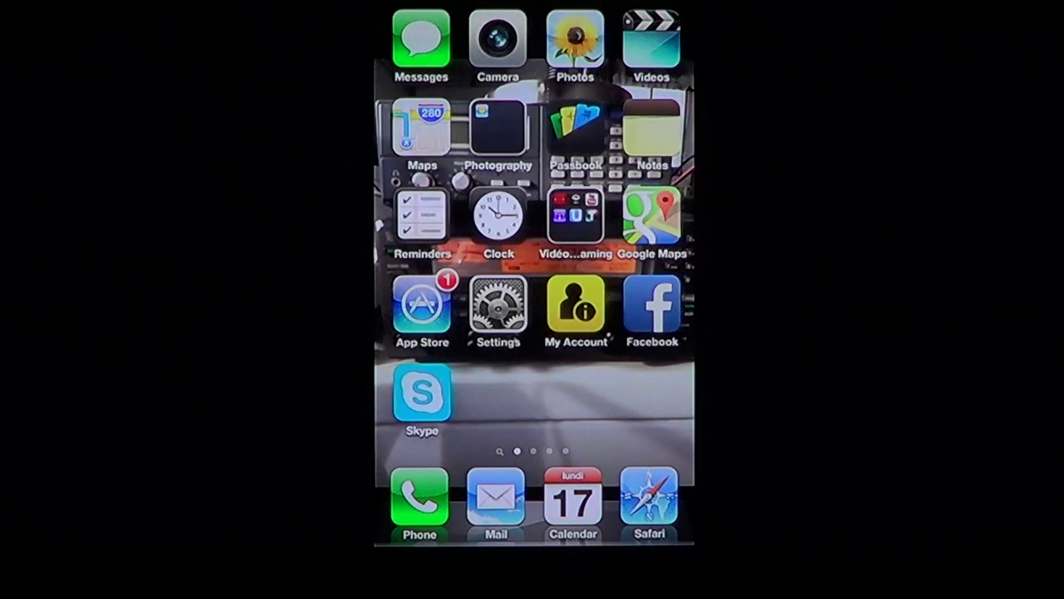